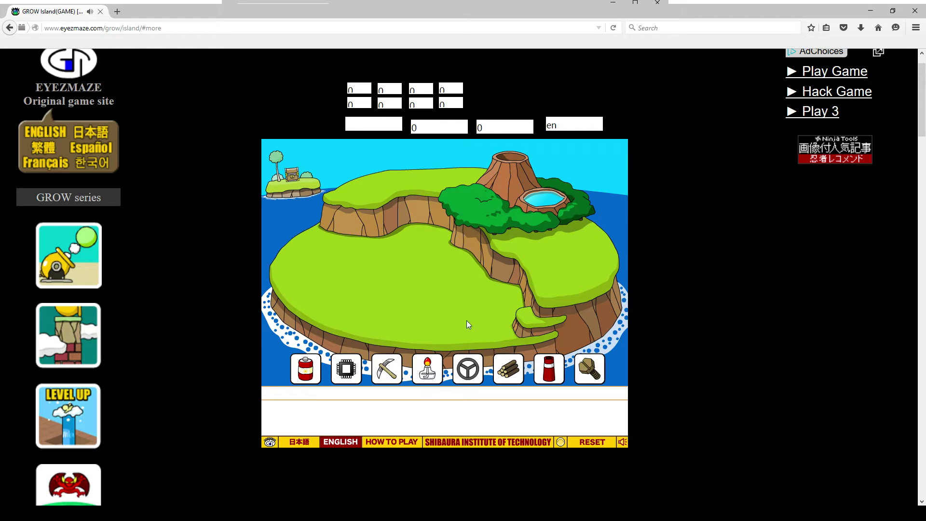
Place the wheel emblem, then the pickaxe item's looping dirt road with a worker.
left_click(469, 369)
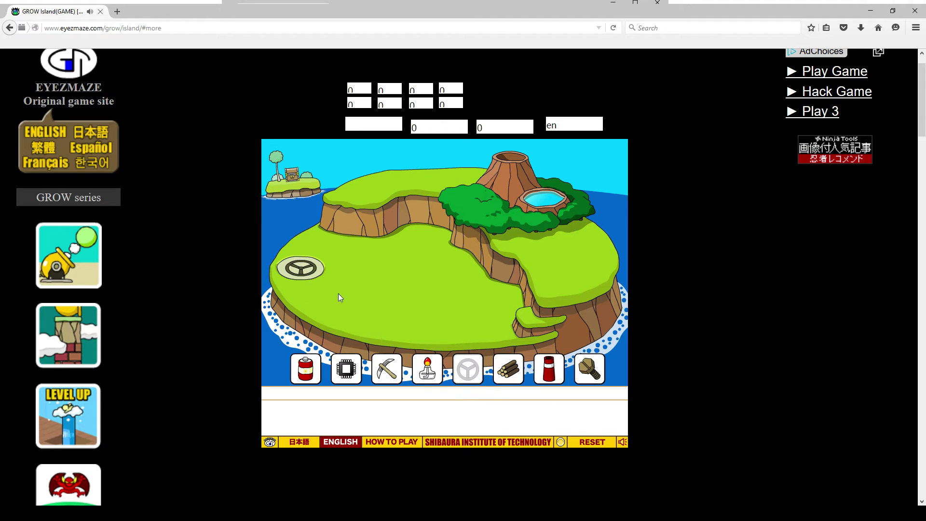
left_click(386, 369)
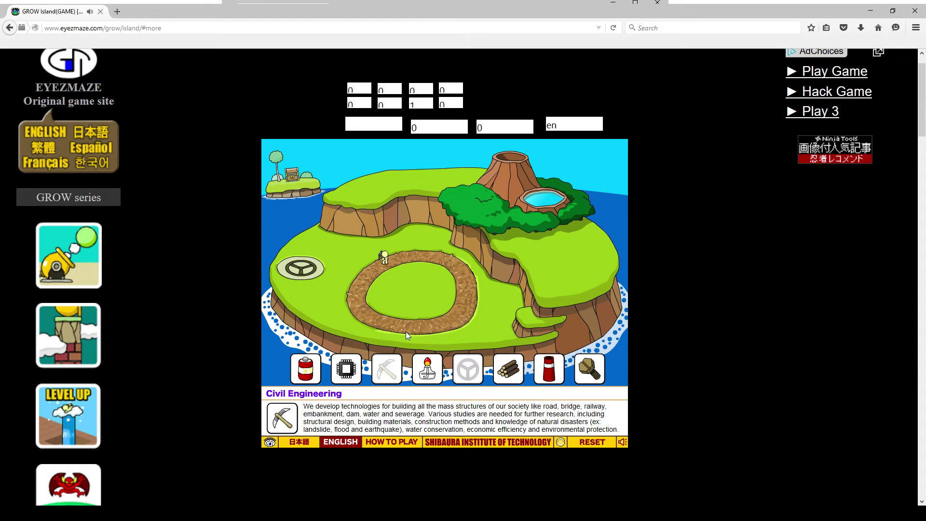
Add the lumber item, leaving a small log pile on the upper plateau.
left_click(508, 365)
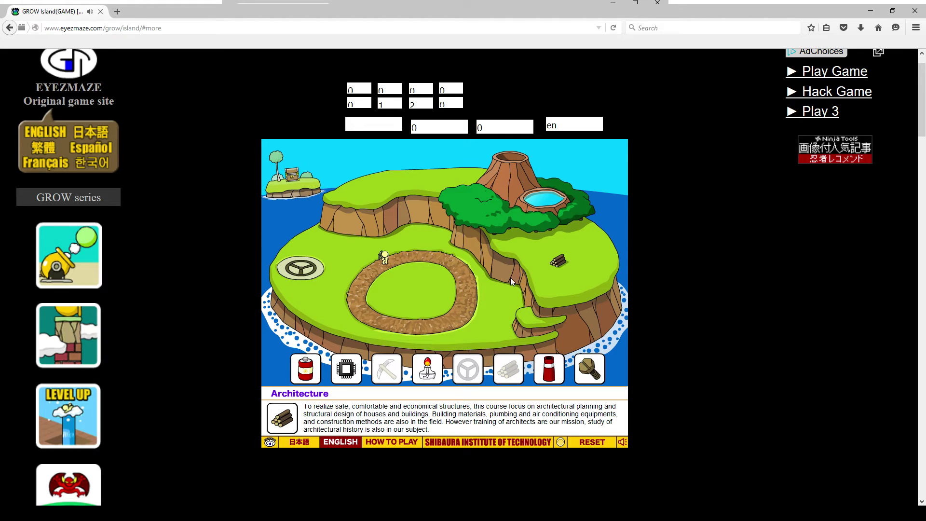
Add the chip and battery items, upgrading the hut to a red-roofed house.
left_click(348, 370)
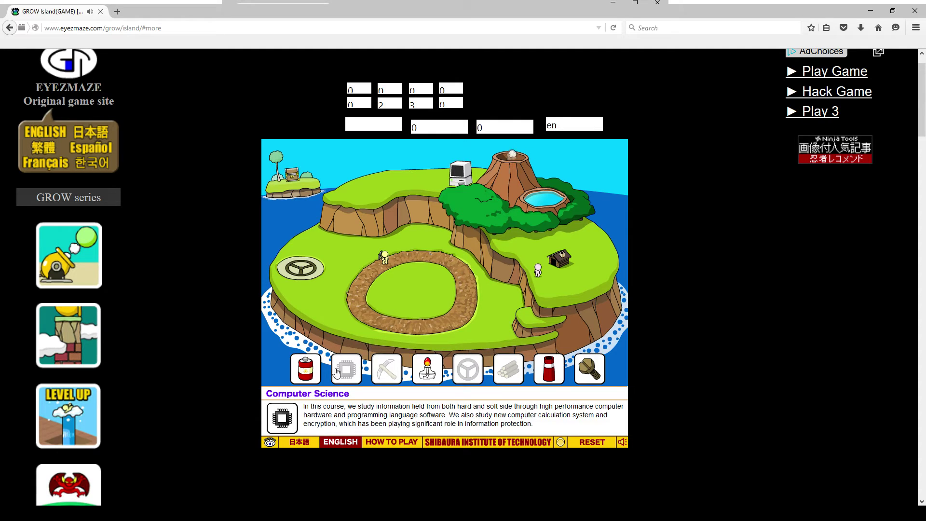
left_click(306, 368)
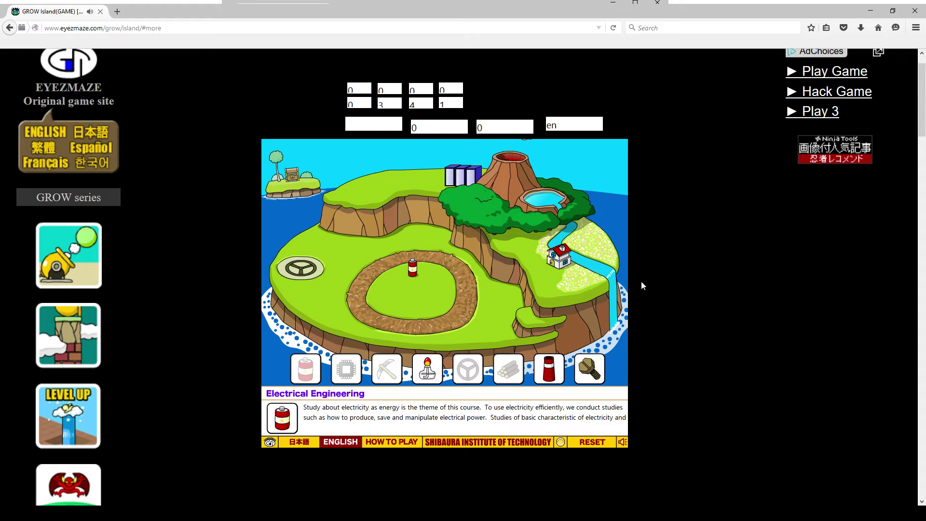
Add the bolt item, upgrading the house again and enlarging the ring's battery.
left_click(594, 366)
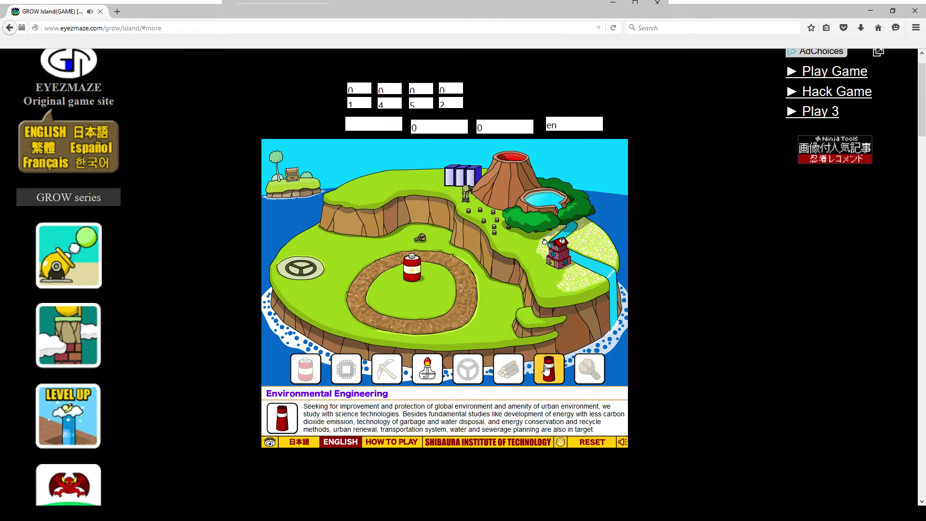
Add the burner item, placing a flask on a burner stand on the upper plateau.
mouse_move(549, 368)
left_click(428, 369)
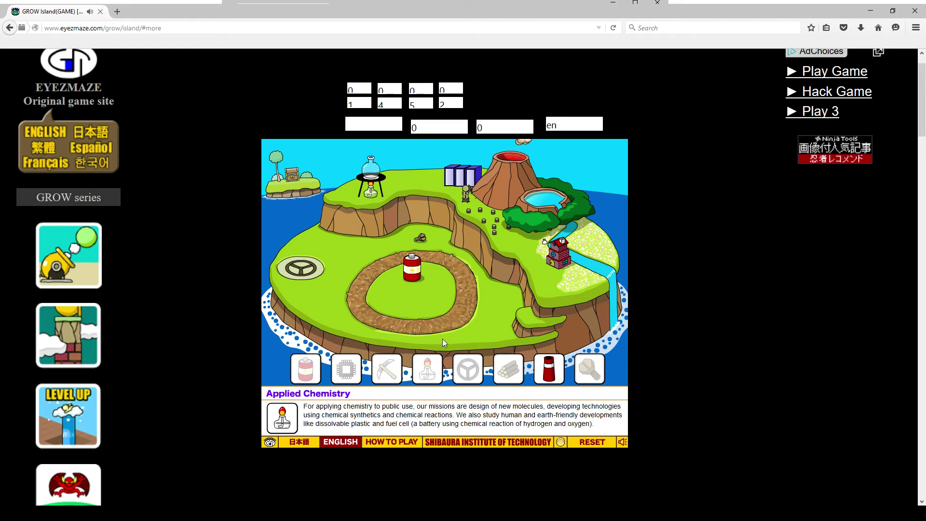